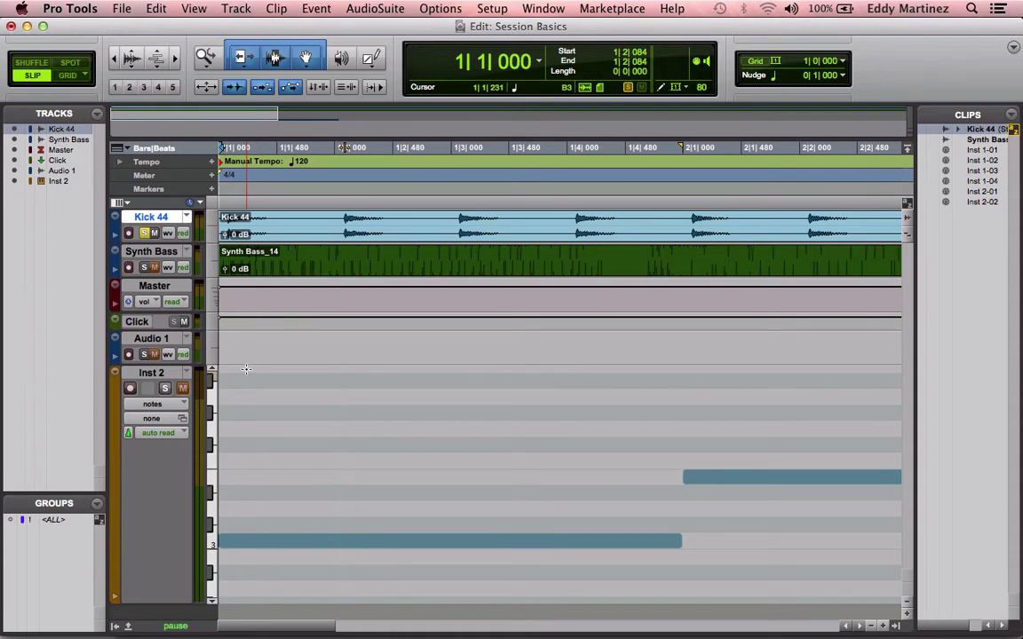
Play back the session briefly, stop, and return to the start.
{"action": "key", "text": "space"}
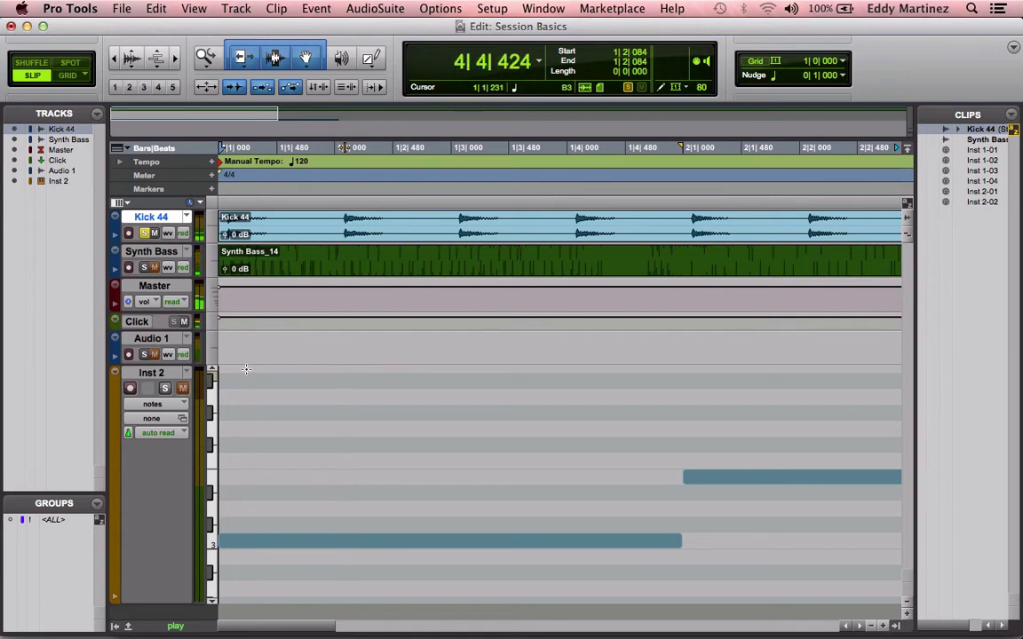
{"action": "key", "text": "space"}
{"action": "key", "text": "Return"}
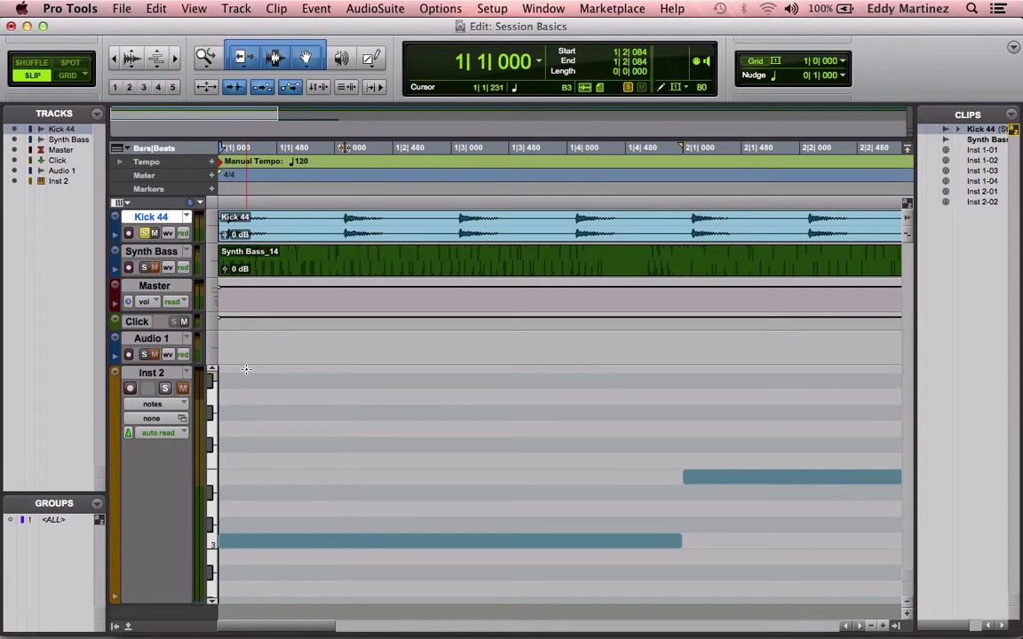
Open Beat Detective from the Event menu and switch it to Clip Separation.
{"action": "left_click", "coordinate": [320, 8]}
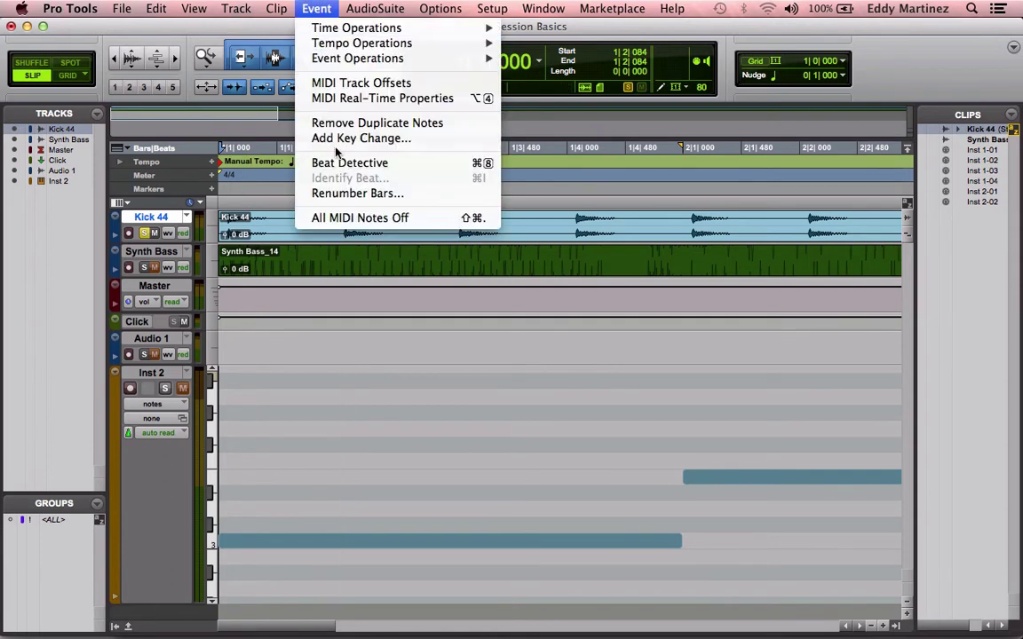
{"action": "left_click", "coordinate": [426, 163]}
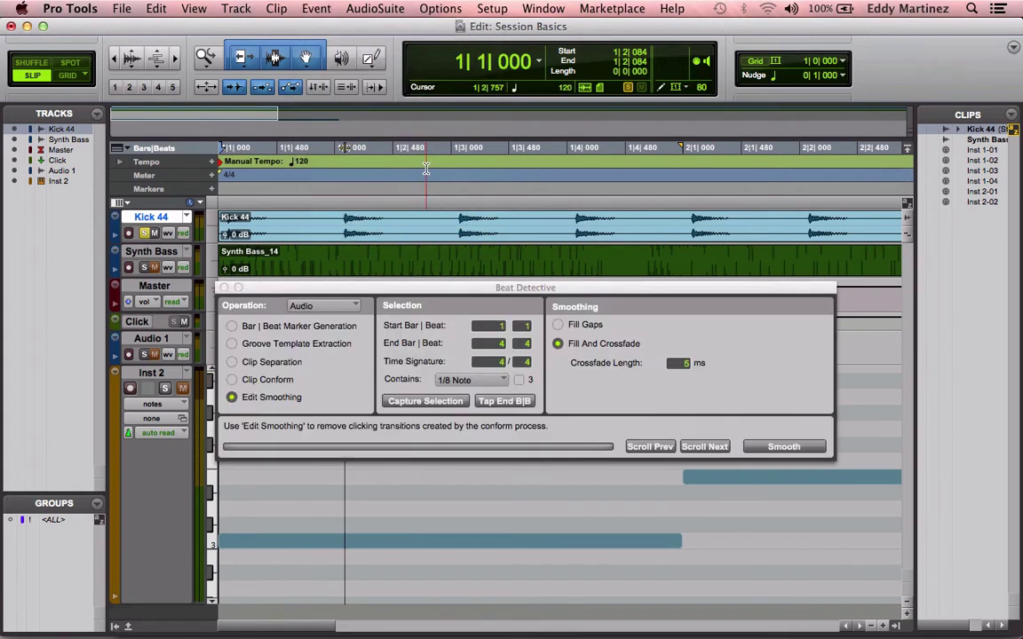
{"action": "left_click", "coordinate": [557, 288]}
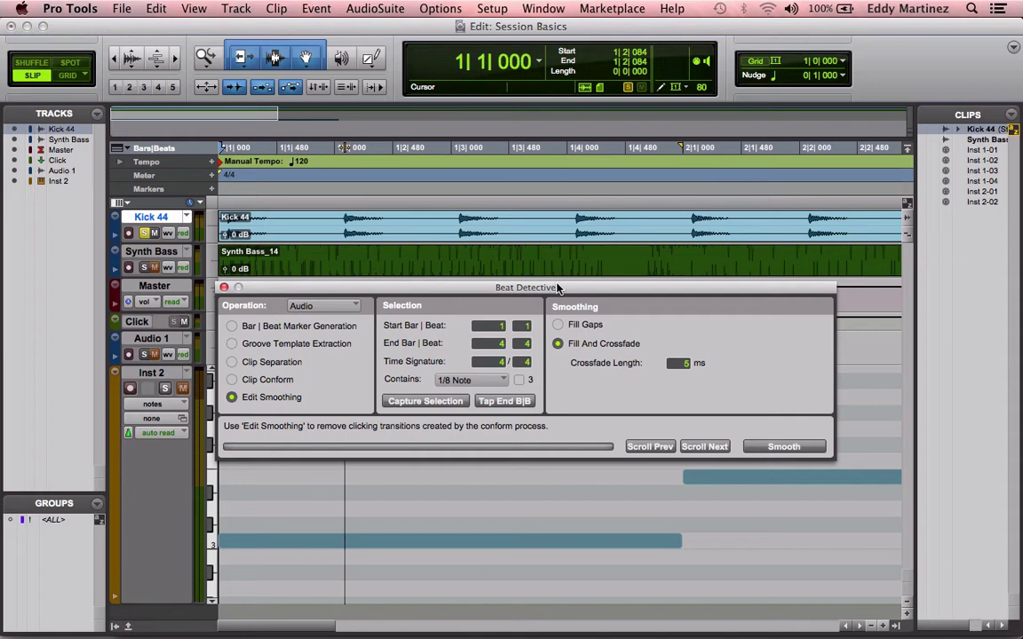
{"action": "left_click", "coordinate": [231, 362]}
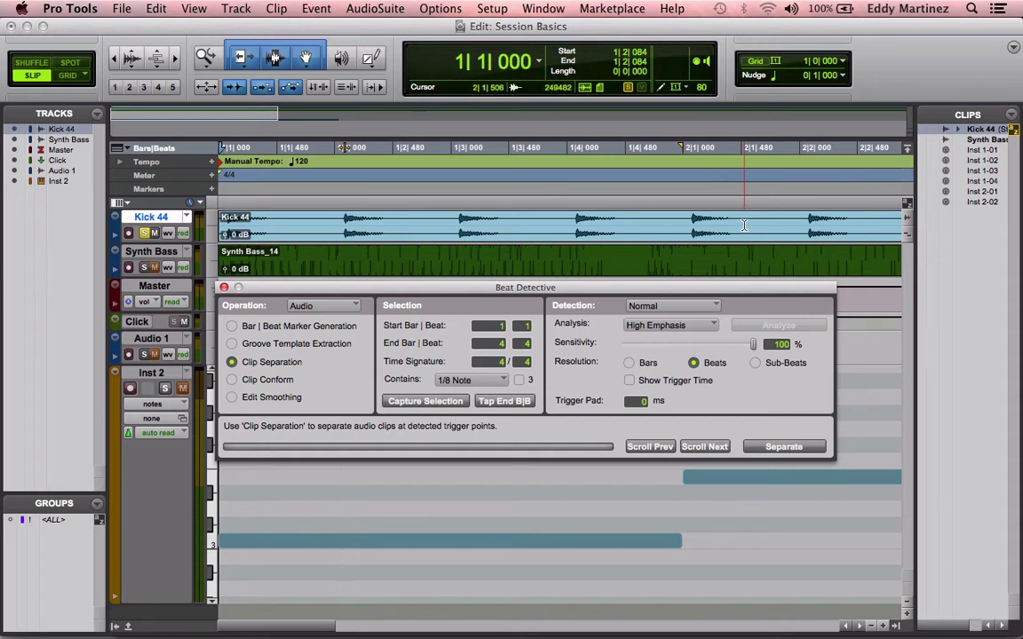
Select Kick 44 from 4|4|542 back to bar 1 and analyze it for kick triggers.
{"action": "scroll", "coordinate": [738, 233], "scroll_direction": "right", "scroll_amount": 5}
{"action": "scroll", "coordinate": [744, 226], "scroll_direction": "right", "scroll_amount": 2}
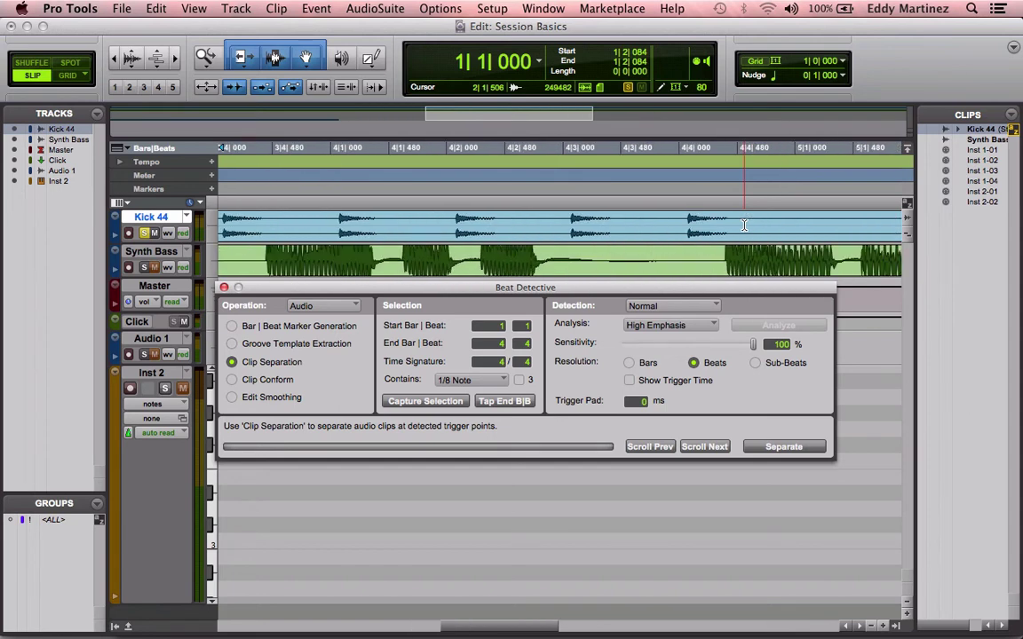
{"action": "left_click", "coordinate": [744, 225]}
{"action": "left_click_drag", "start_coordinate": [737, 226], "coordinate": [183, 232]}
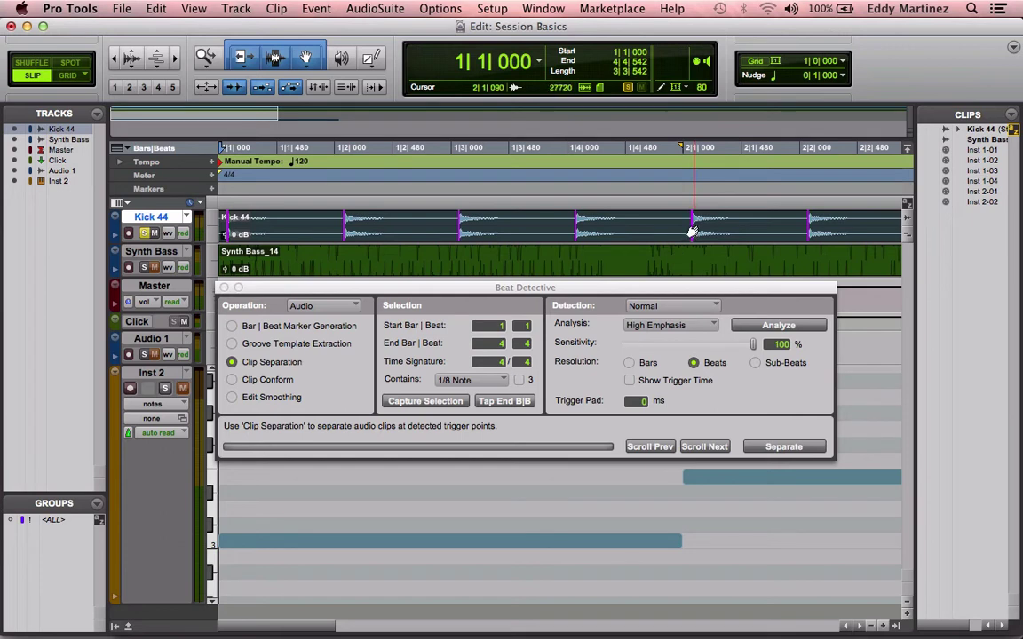
{"action": "left_click", "coordinate": [769, 328]}
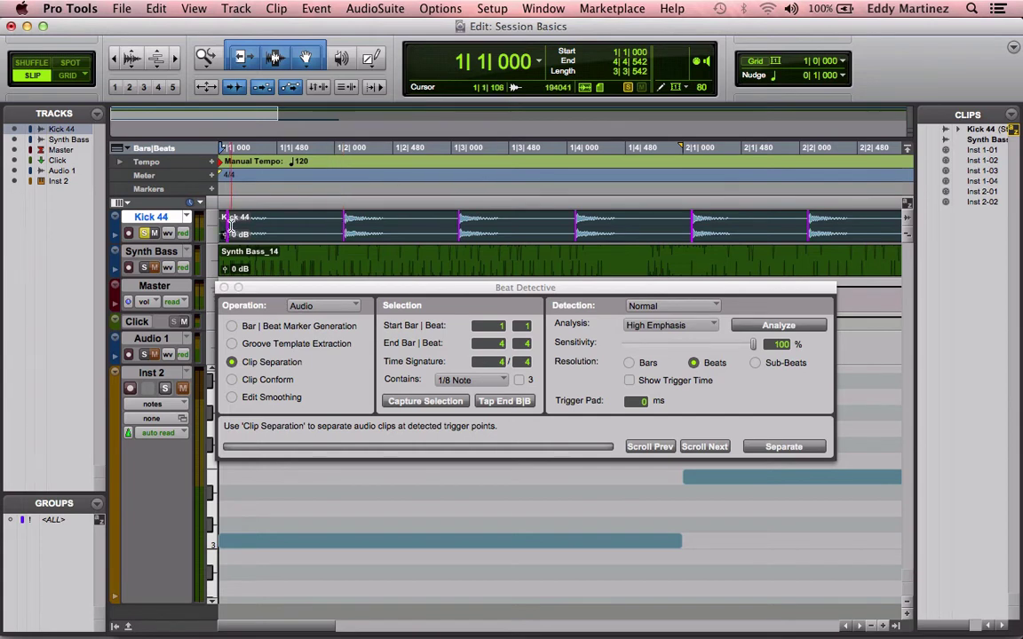
{"action": "left_click", "coordinate": [478, 381]}
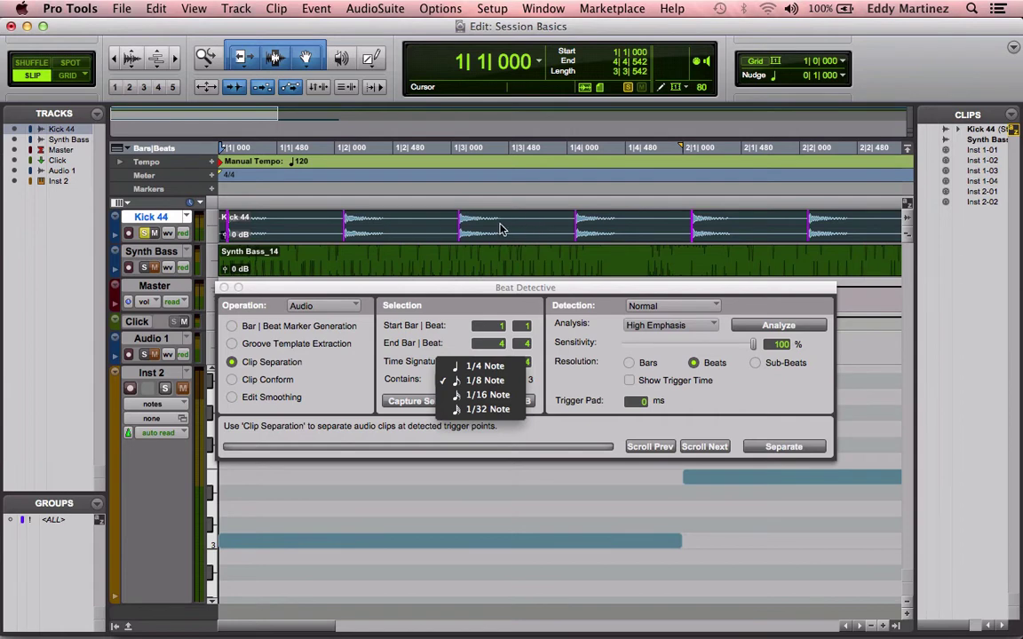
{"action": "left_click", "coordinate": [474, 367]}
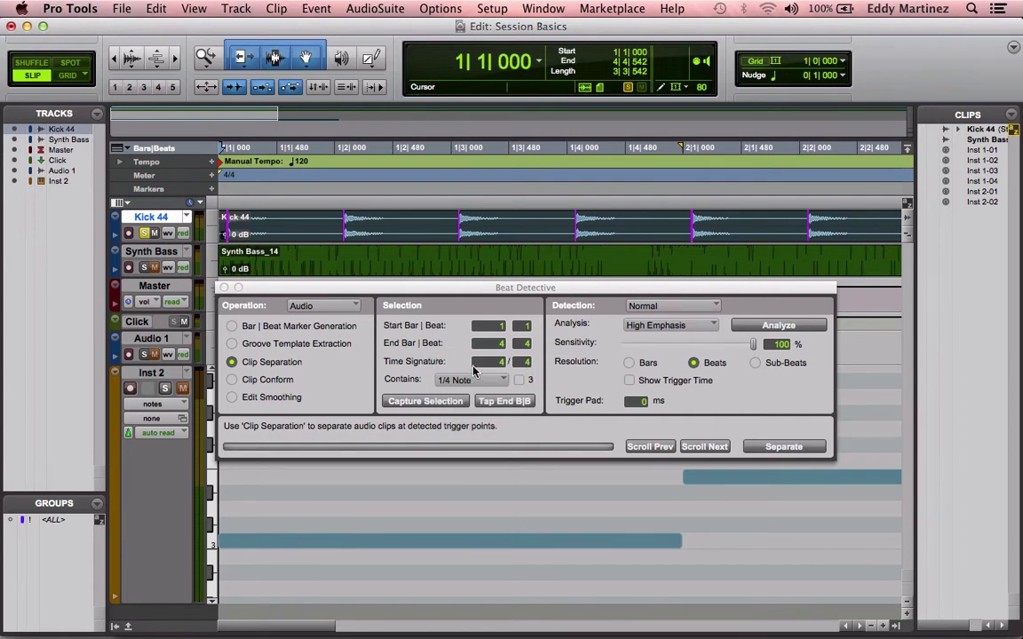
{"action": "left_click", "coordinate": [476, 381]}
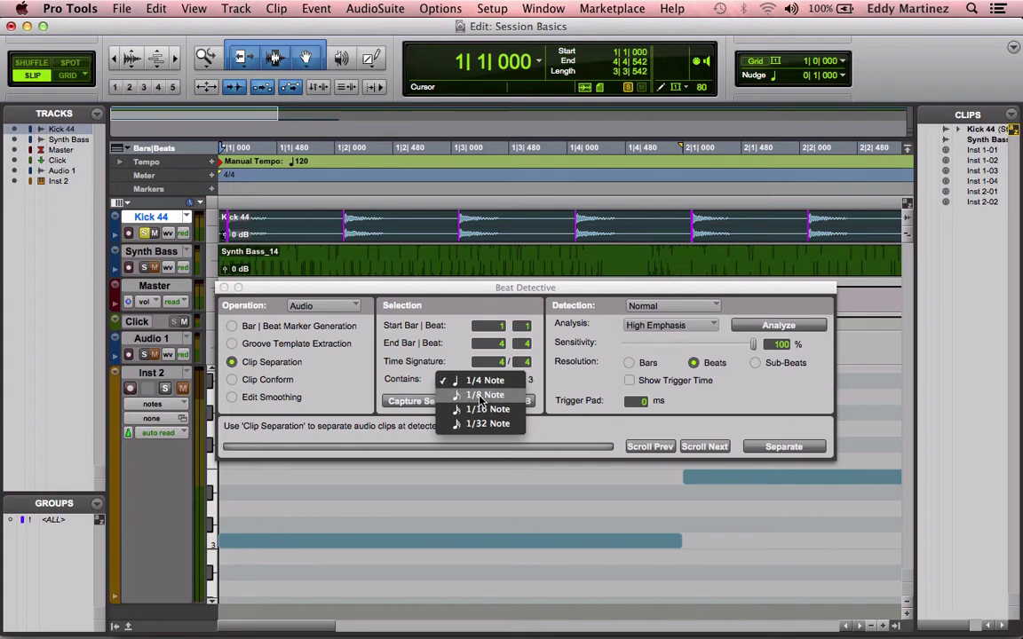
{"action": "left_click", "coordinate": [481, 397]}
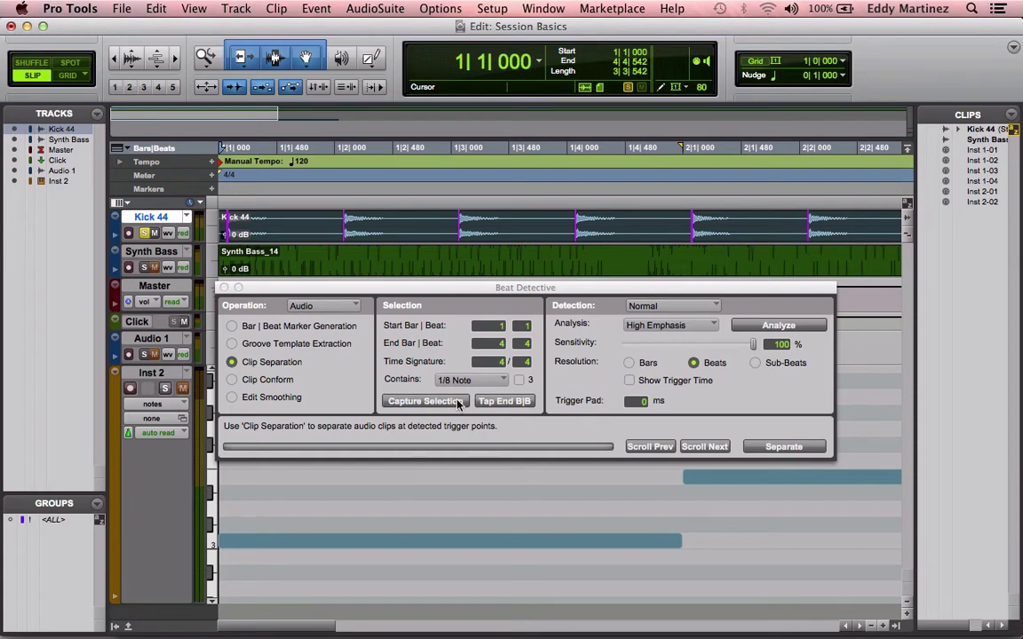
{"action": "left_click", "coordinate": [674, 308]}
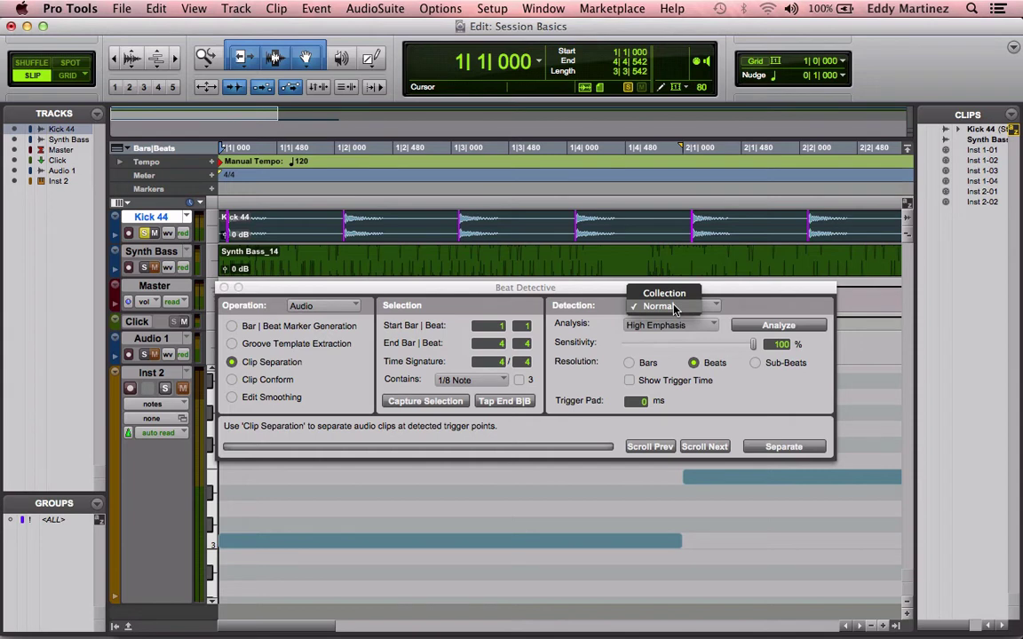
{"action": "left_click", "coordinate": [674, 307]}
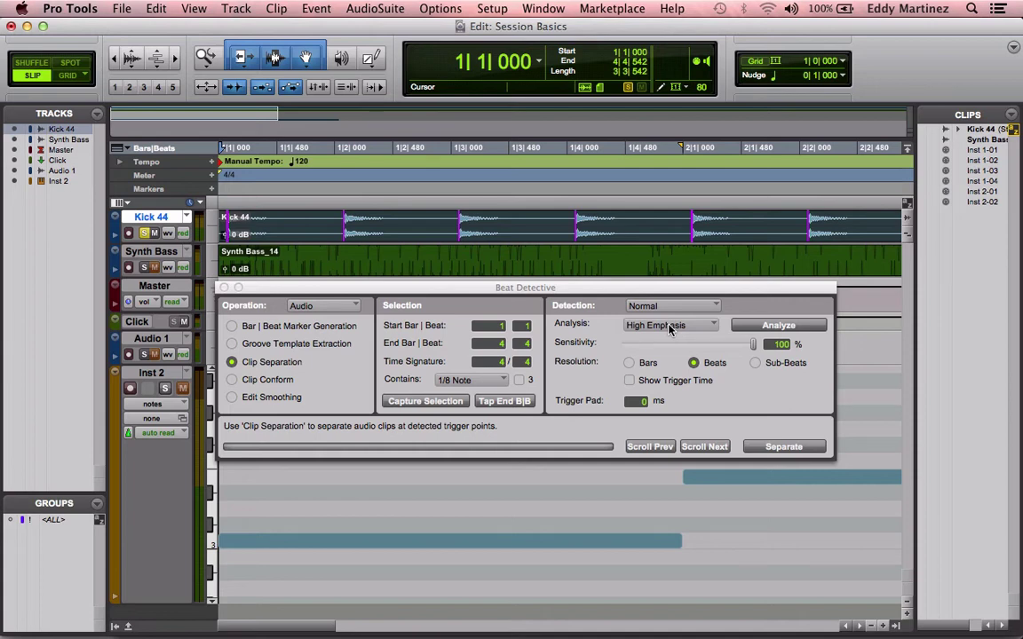
{"action": "left_click", "coordinate": [669, 327]}
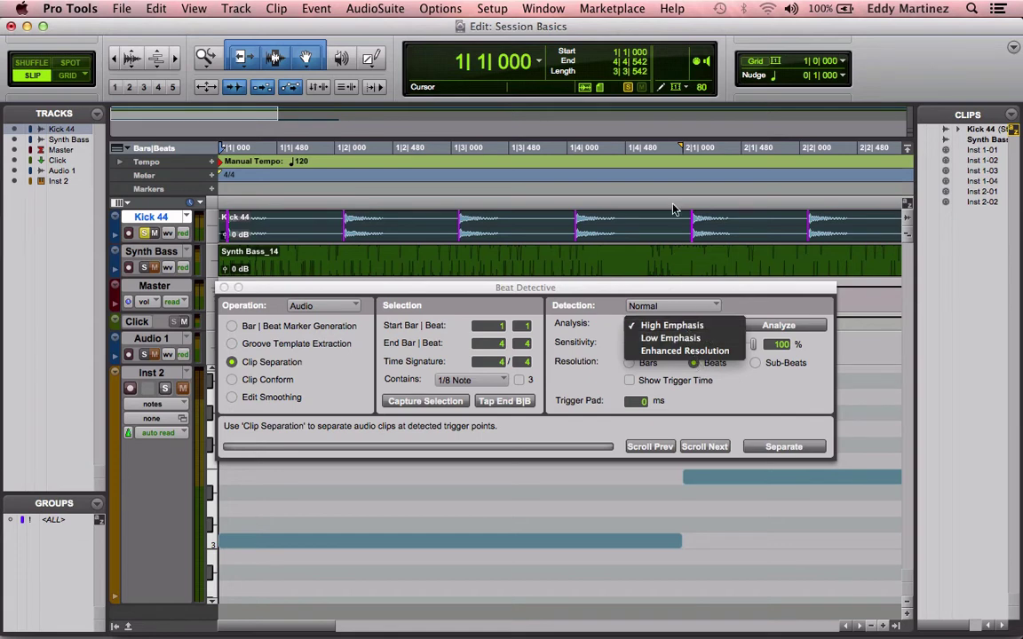
{"action": "left_click", "coordinate": [685, 326]}
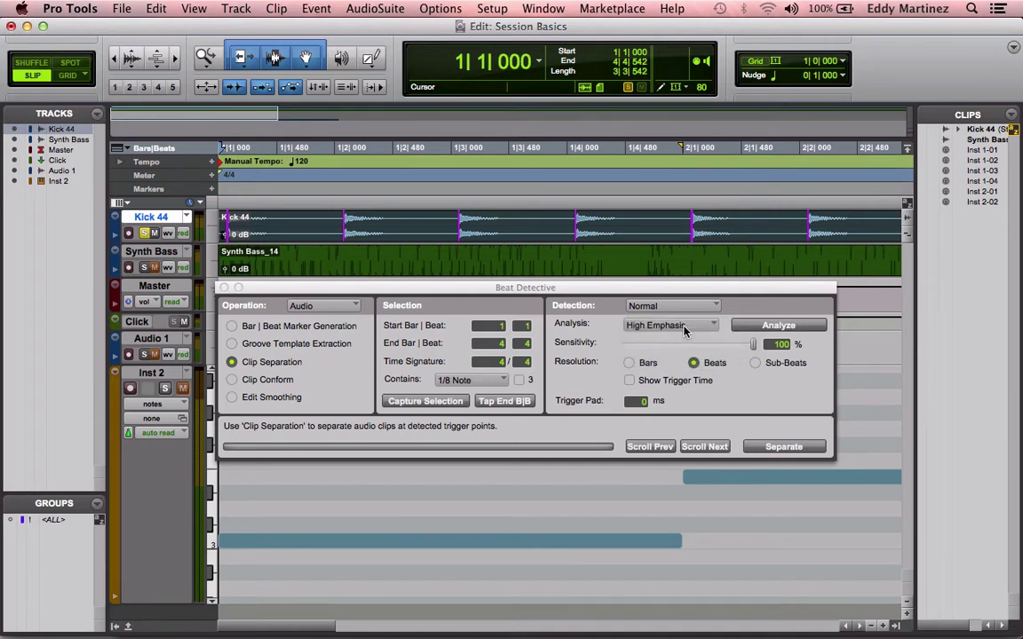
{"action": "left_click", "coordinate": [785, 327]}
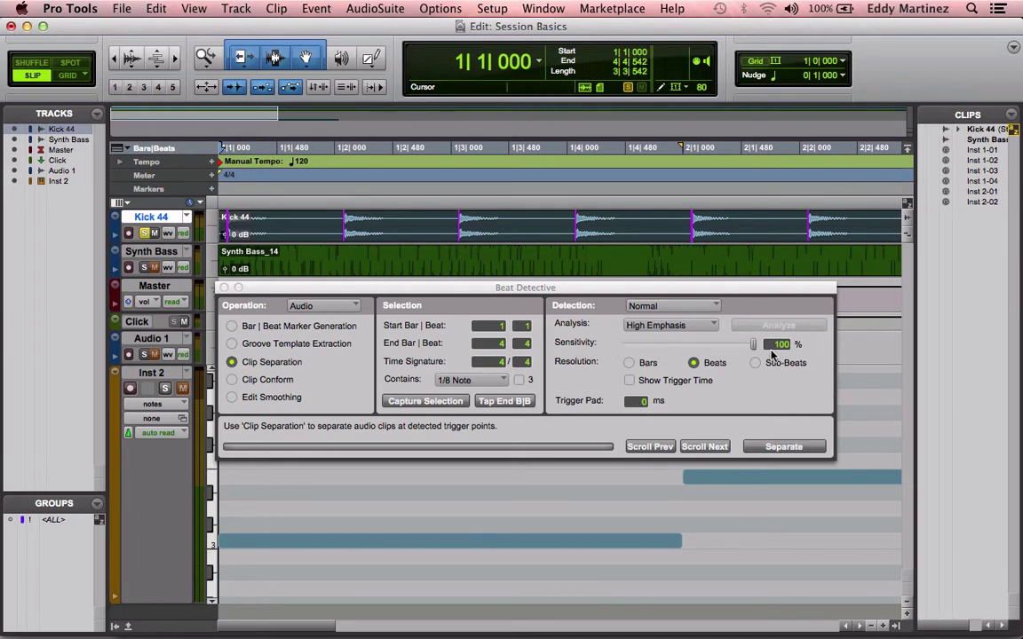
{"action": "left_click_drag", "start_coordinate": [754, 349], "coordinate": [618, 346]}
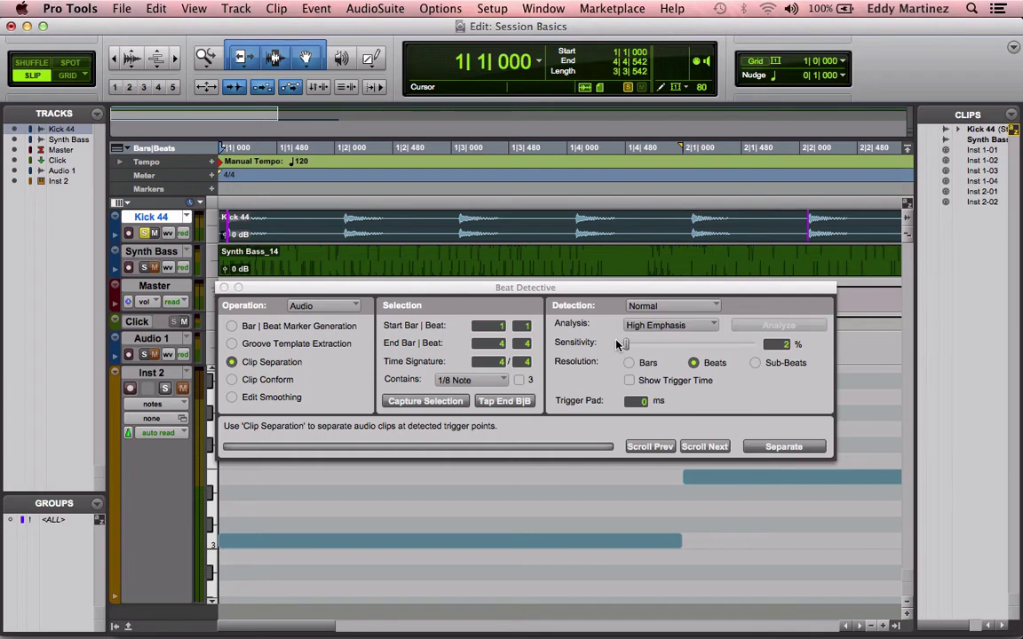
{"action": "left_click_drag", "start_coordinate": [614, 345], "coordinate": [893, 362]}
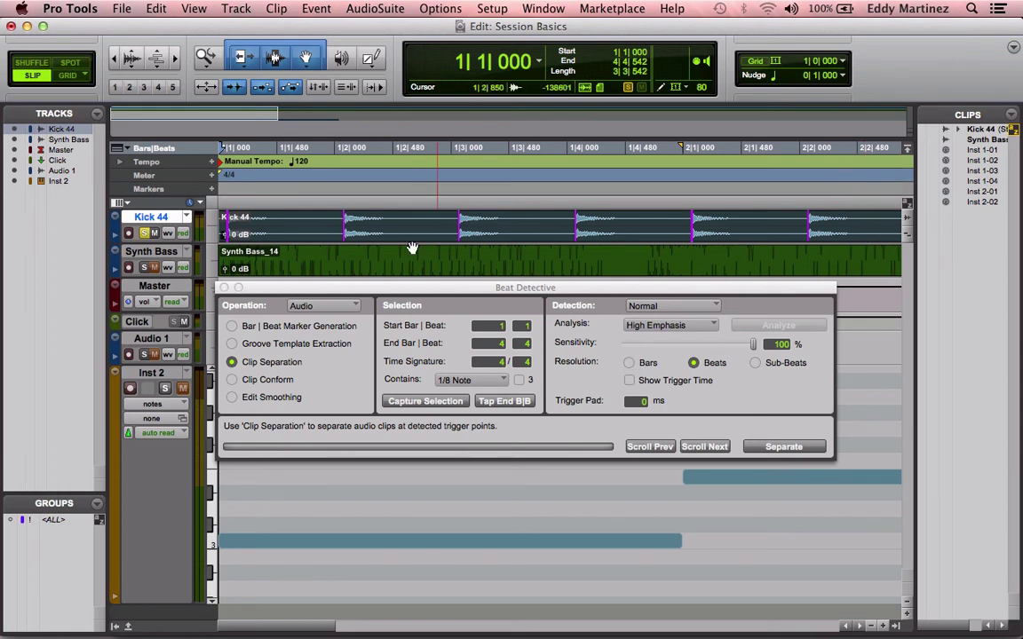
{"action": "left_click", "coordinate": [629, 363]}
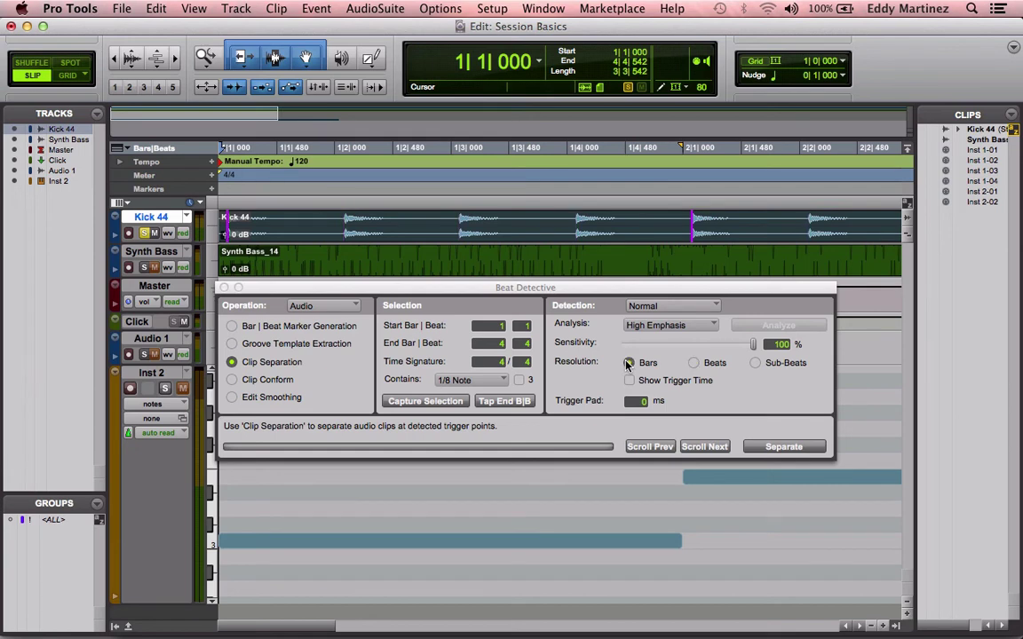
{"action": "left_click", "coordinate": [694, 364]}
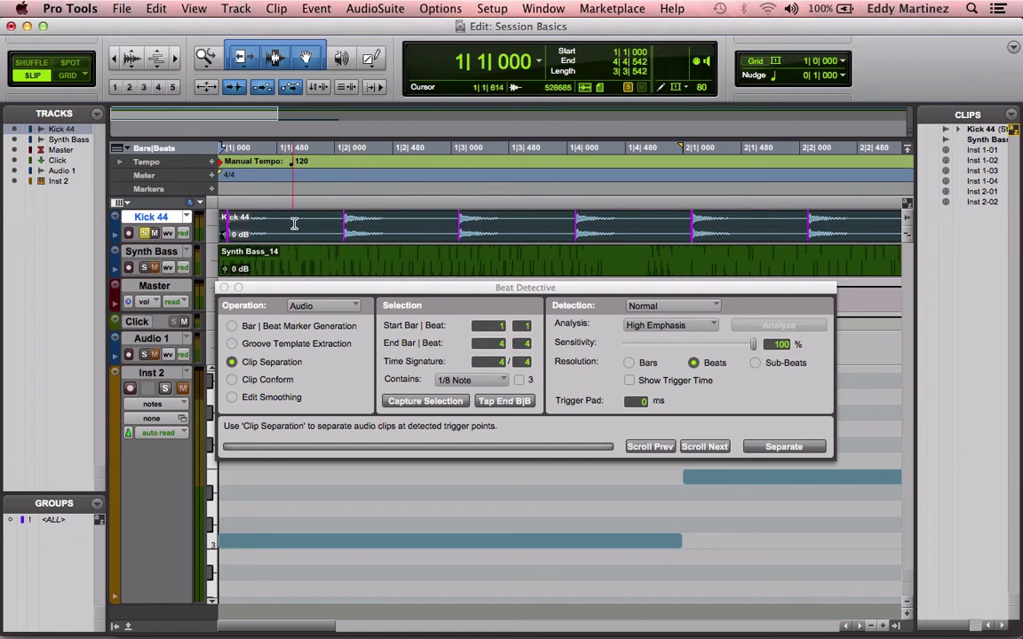
{"action": "left_click", "coordinate": [755, 363]}
{"action": "left_click", "coordinate": [693, 363]}
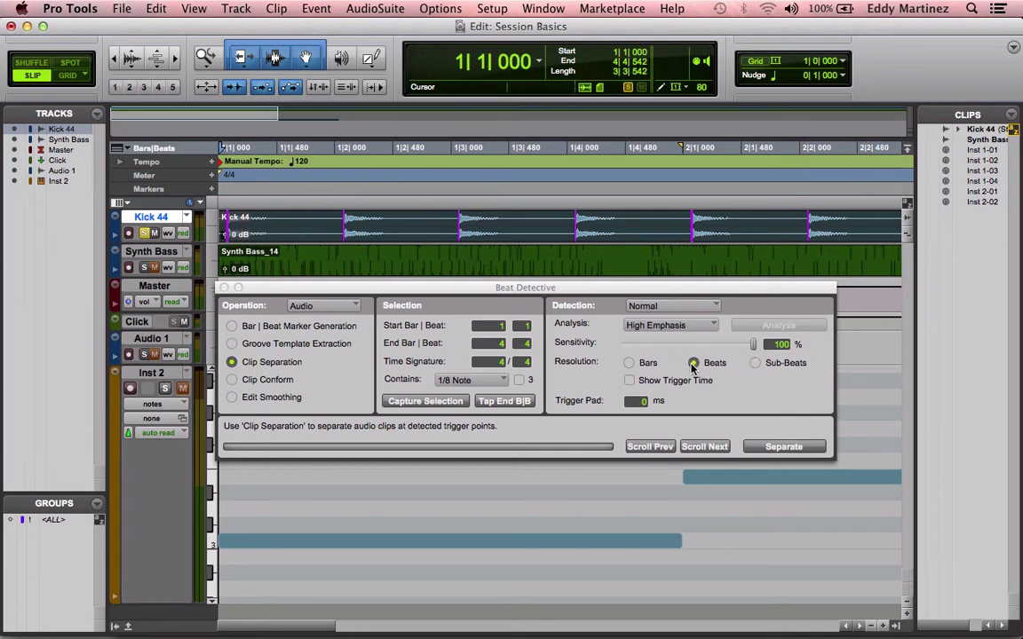
Separate Kick 44 at the detected triggers into clips 44-01 through 44-17.
{"action": "left_click", "coordinate": [782, 447]}
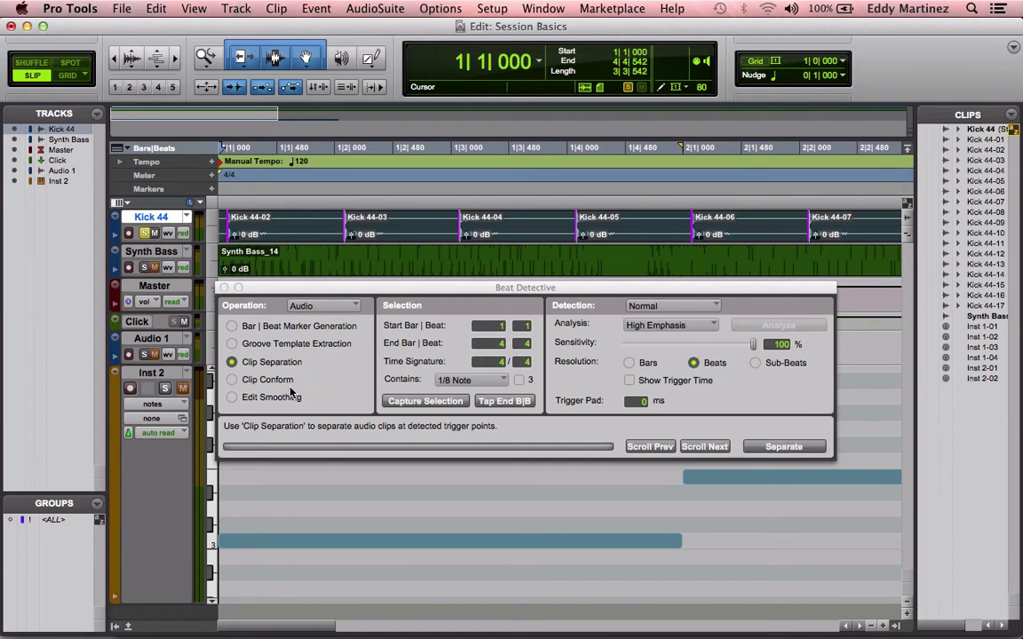
{"action": "left_click", "coordinate": [232, 381]}
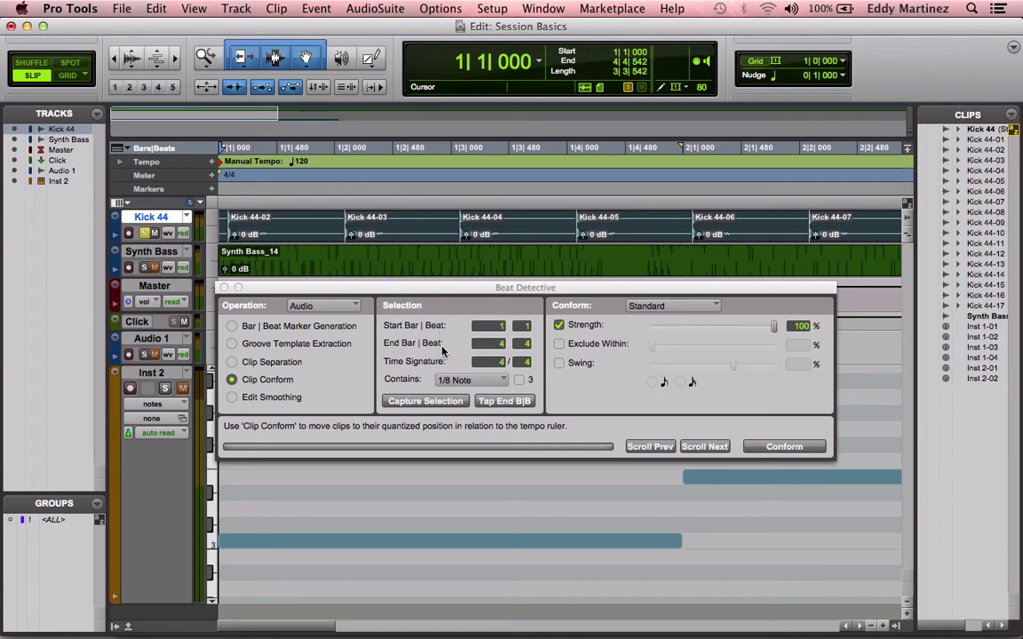
{"action": "left_click", "coordinate": [672, 309]}
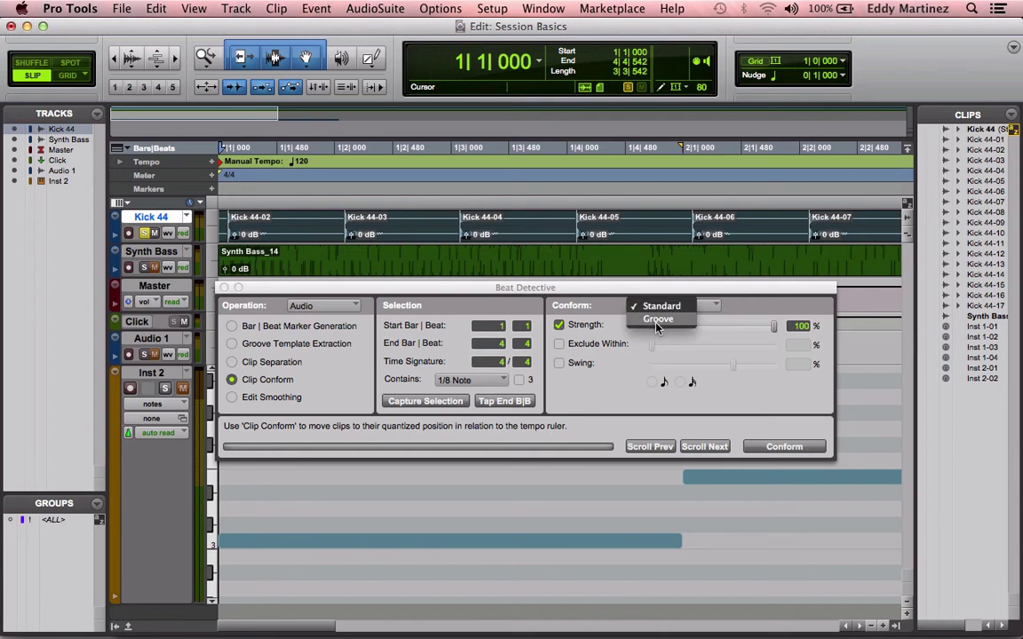
{"action": "left_click", "coordinate": [662, 308]}
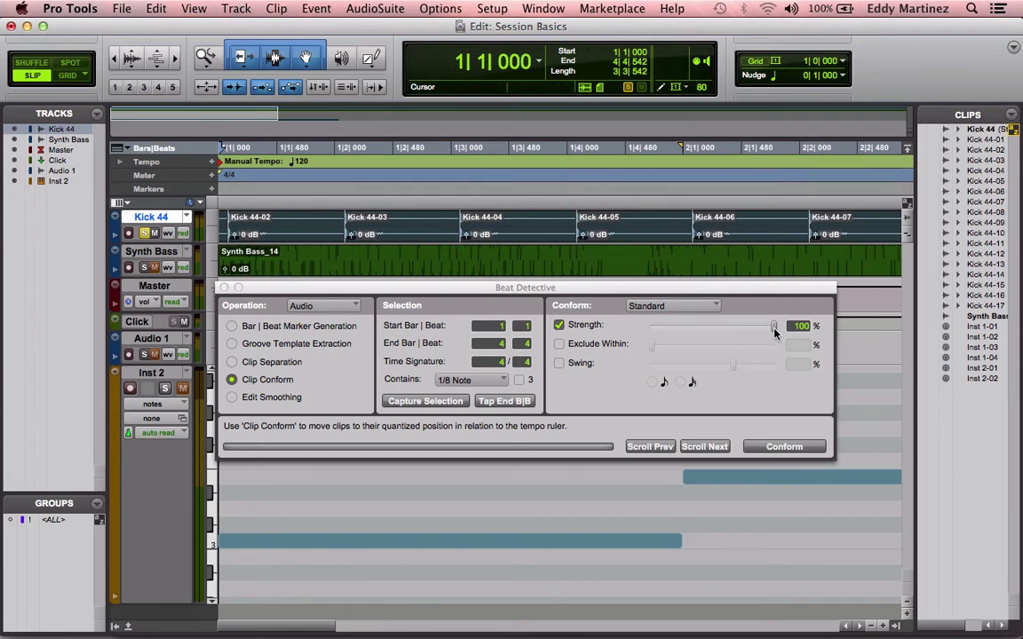
{"action": "left_click_drag", "start_coordinate": [773, 333], "coordinate": [842, 326]}
{"action": "left_click", "coordinate": [558, 344]}
{"action": "left_click_drag", "start_coordinate": [653, 347], "coordinate": [756, 345]}
{"action": "left_click", "coordinate": [559, 345]}
{"action": "left_click", "coordinate": [559, 364]}
{"action": "left_click", "coordinate": [680, 382]}
{"action": "left_click", "coordinate": [652, 382]}
{"action": "left_click", "coordinate": [559, 364]}
Conform the Kick 44 clips to the grid at 100% strength and play back the result.
{"action": "left_click", "coordinate": [781, 446]}
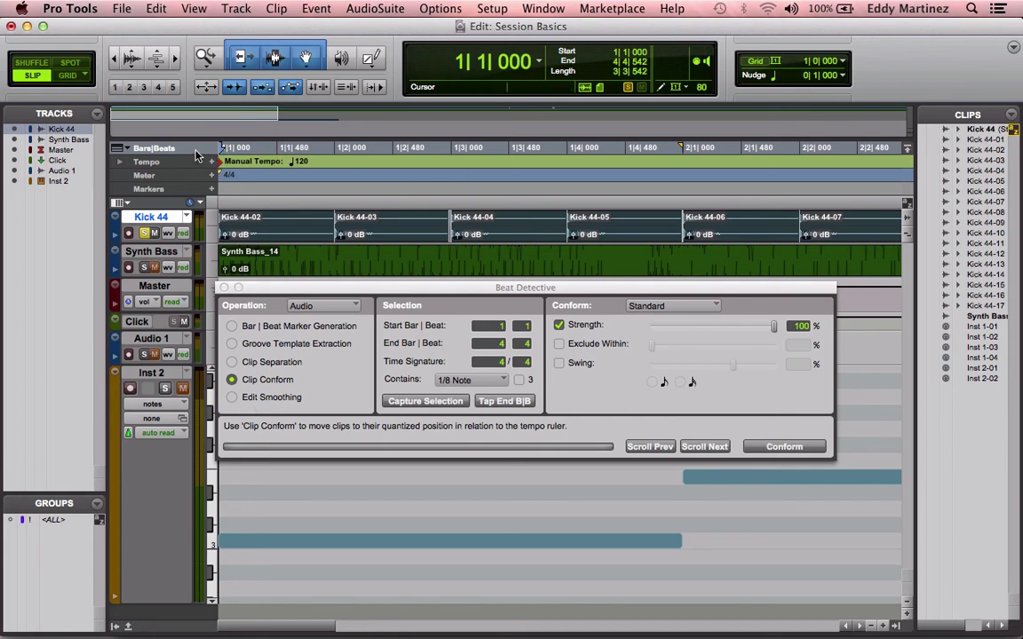
{"action": "key", "text": "space"}
Smooth the conformed clips using Fill And Crossfade with 5 ms crossfades.
{"action": "left_click", "coordinate": [232, 398]}
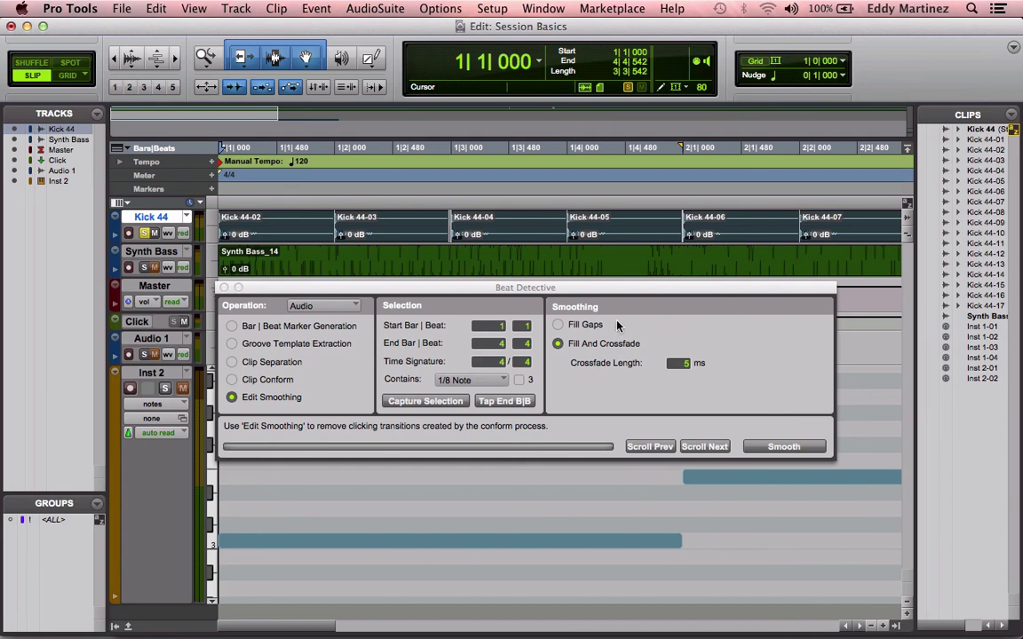
{"action": "left_click", "coordinate": [558, 325]}
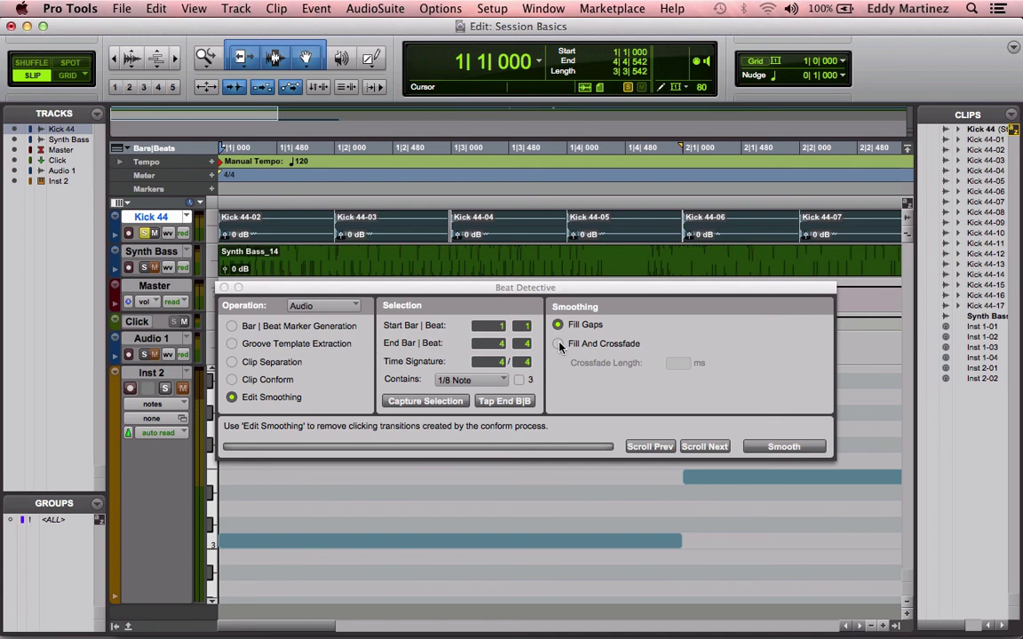
{"action": "left_click", "coordinate": [558, 344]}
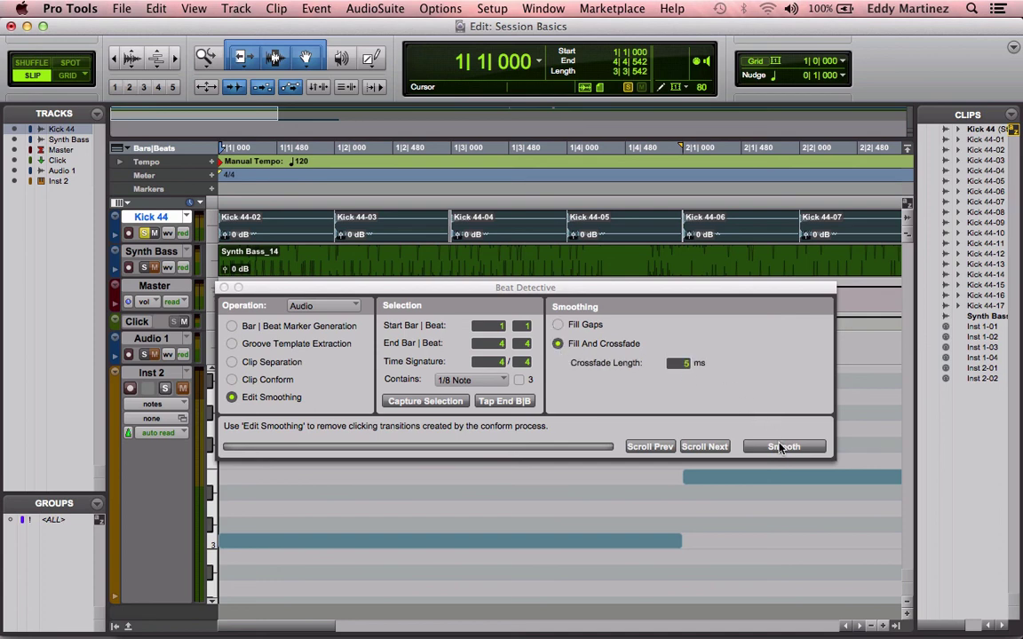
{"action": "left_click", "coordinate": [781, 449]}
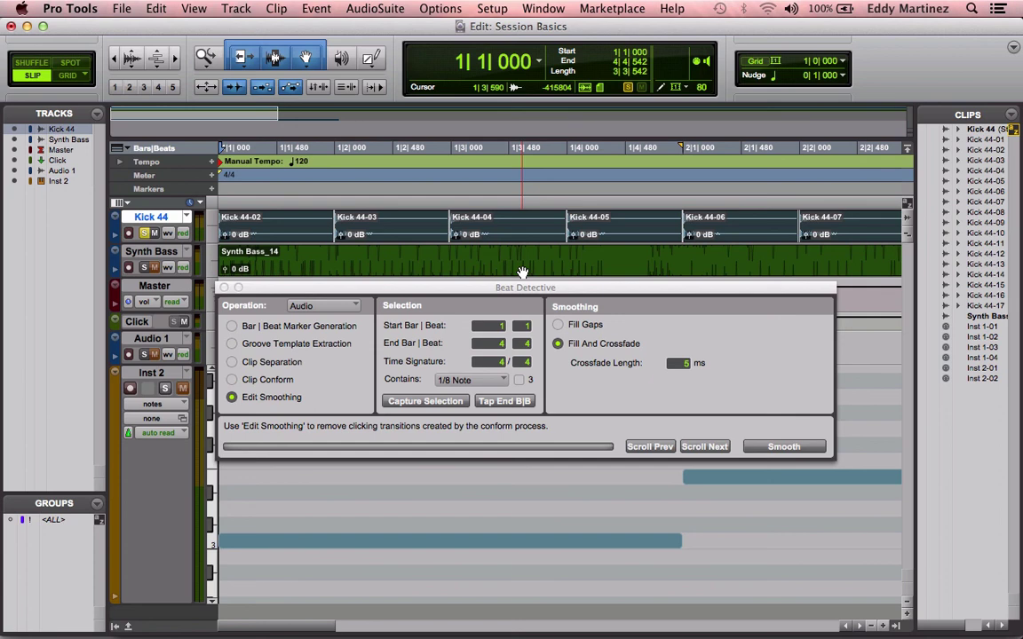
{"action": "key", "text": "space"}
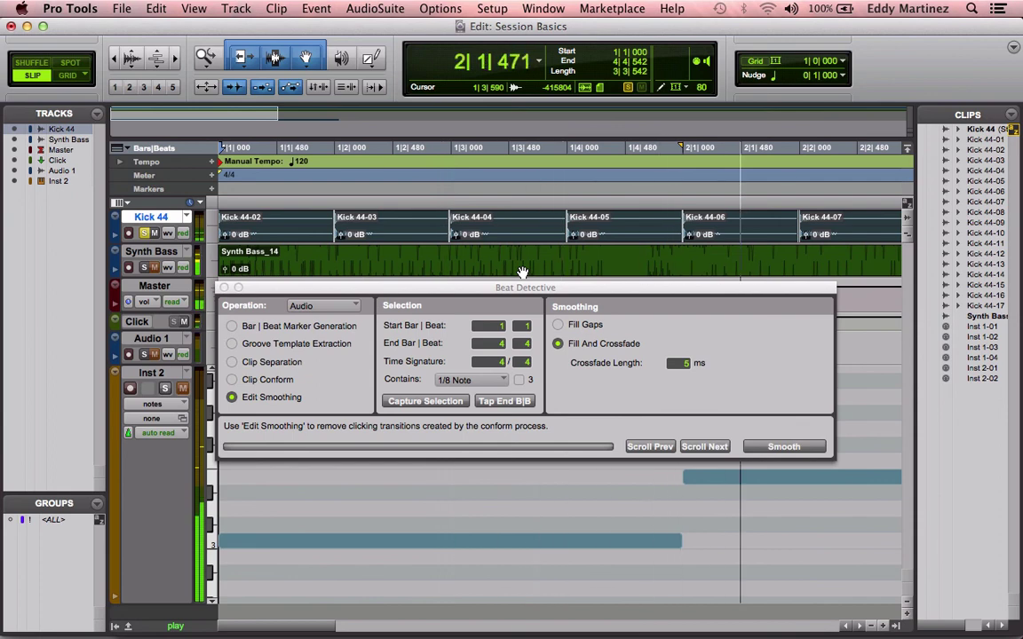
{"action": "key", "text": "space"}
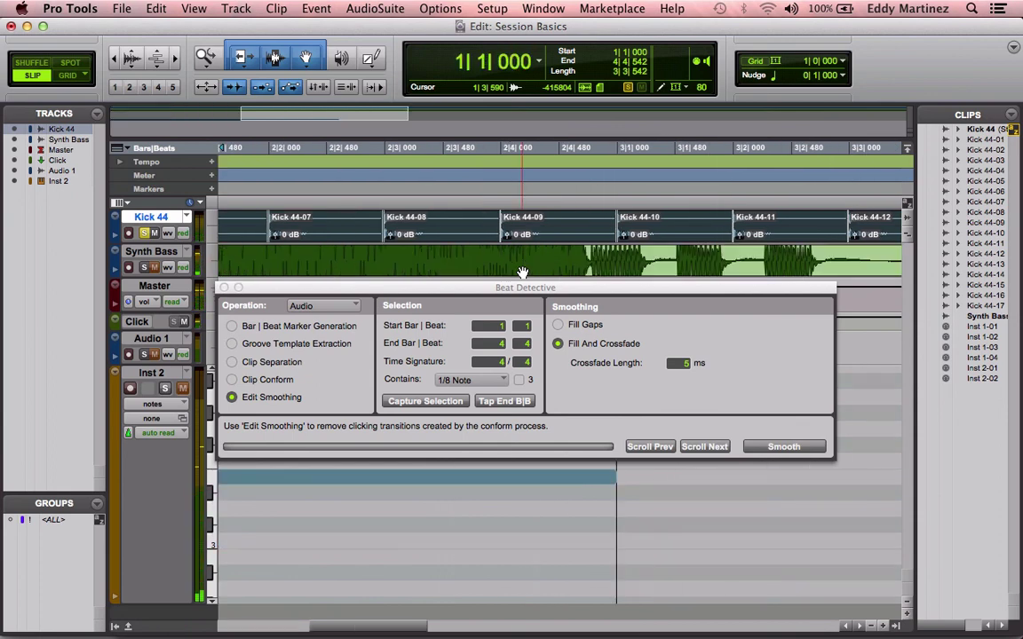